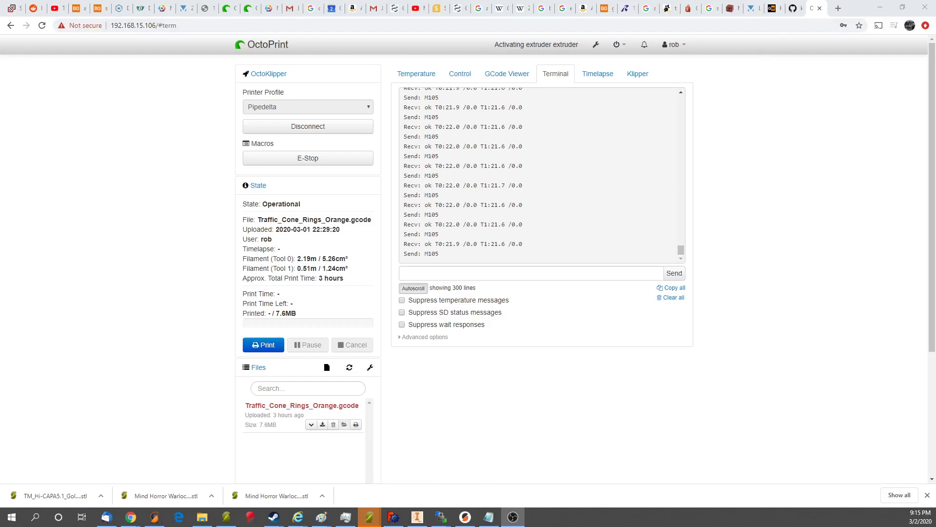
Step: Switch to printer.cfg in the WinSCP editor and review the stepper and extruder sections down to the tool-change macros
key("alt+Tab")
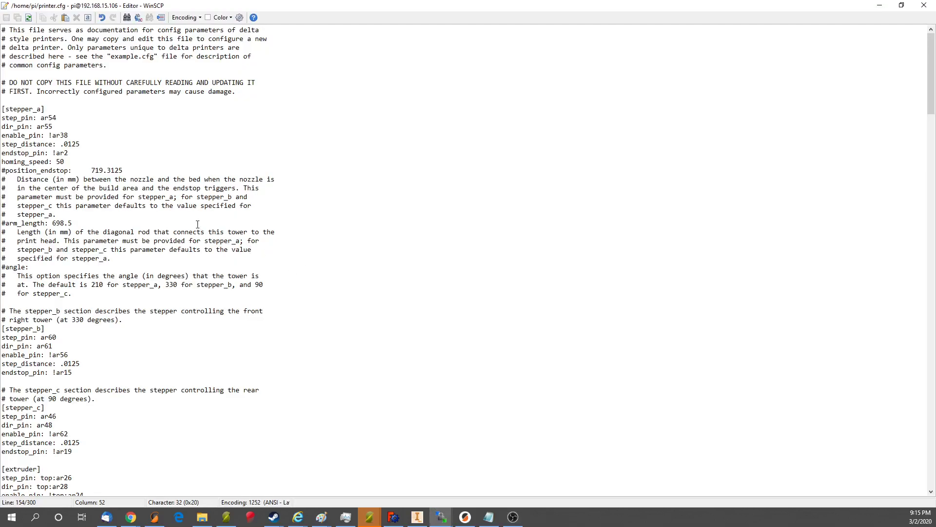
scroll(205, 228, "down", 13)
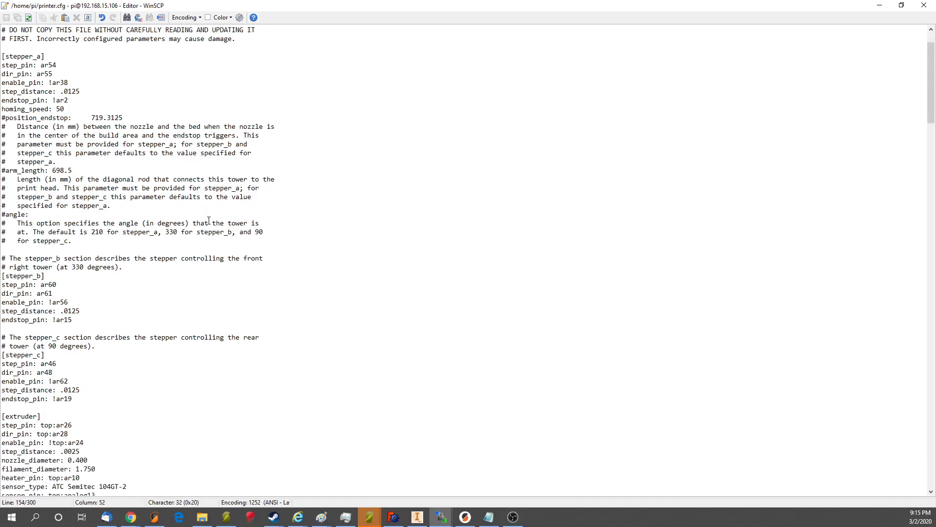
scroll(205, 212, "down", 12)
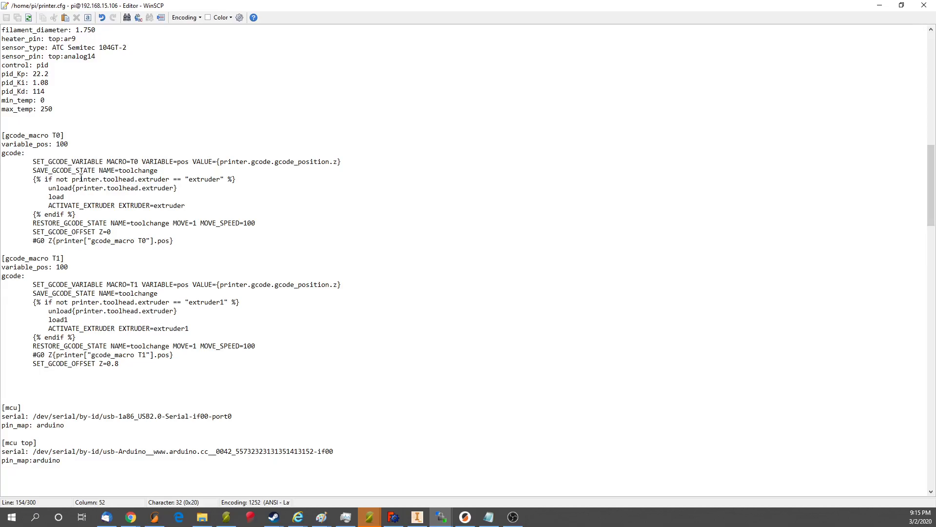
scroll(81, 178, "up", 9)
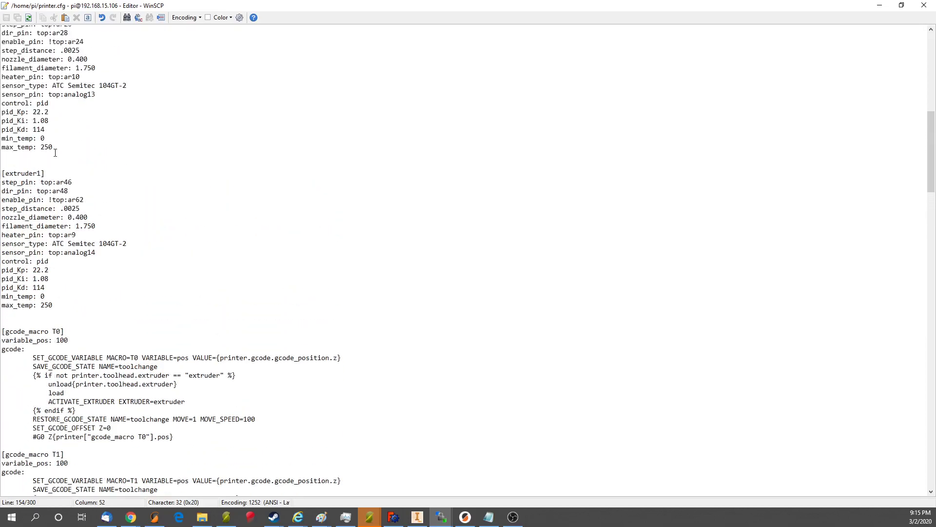
scroll(53, 152, "down", 10)
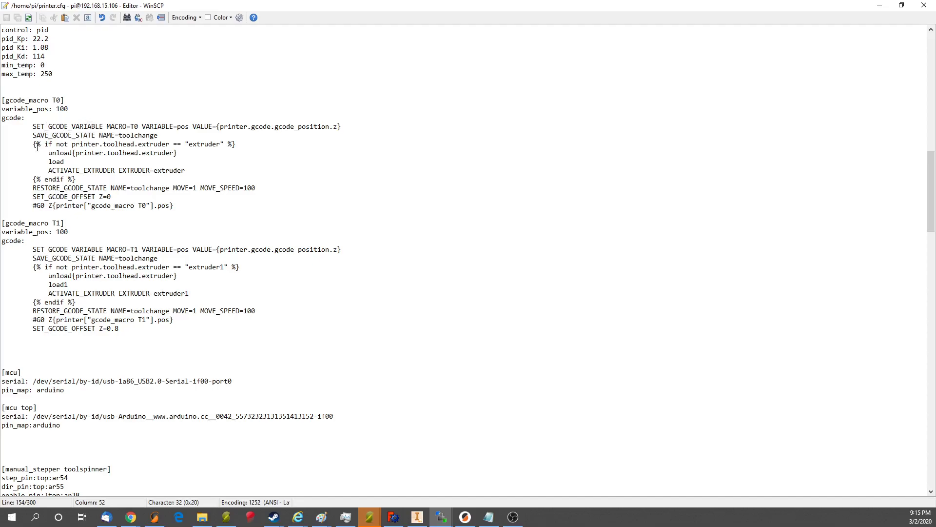
Step: Examine the T0 macro line by line, including the extruder condition, unload and load calls, G-code state restore and Z offset
left_click_drag(33, 148, 44, 152)
key("Up")
left_click_drag(48, 163, 194, 169)
left_click(126, 180)
left_click_drag(32, 180, 78, 179)
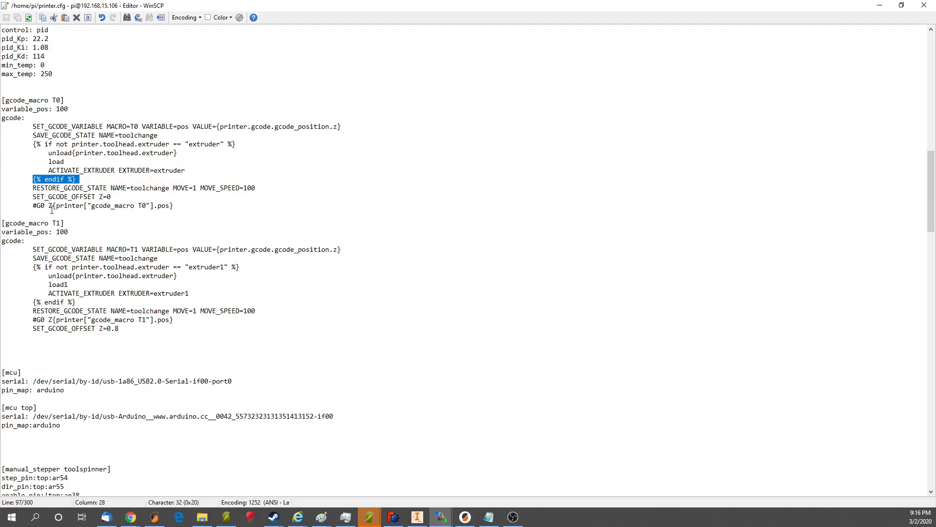
left_click_drag(33, 197, 115, 196)
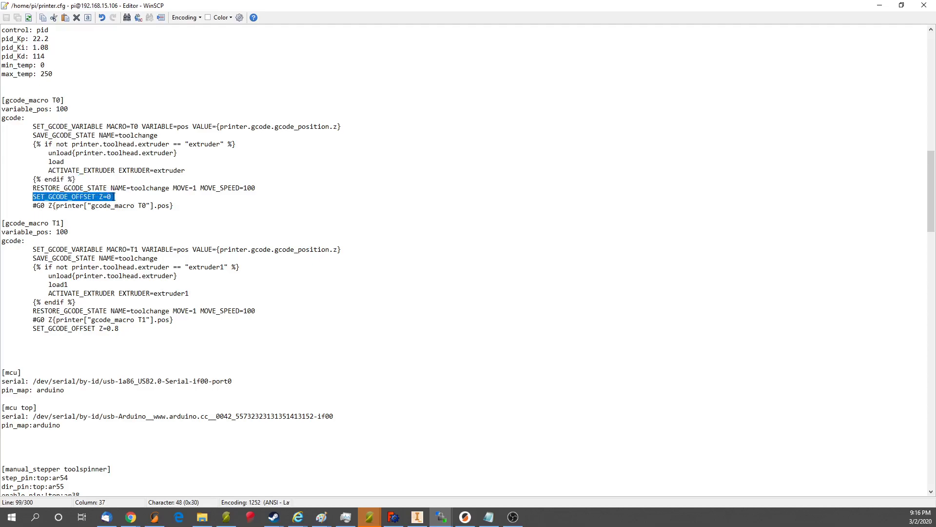
left_click(130, 200)
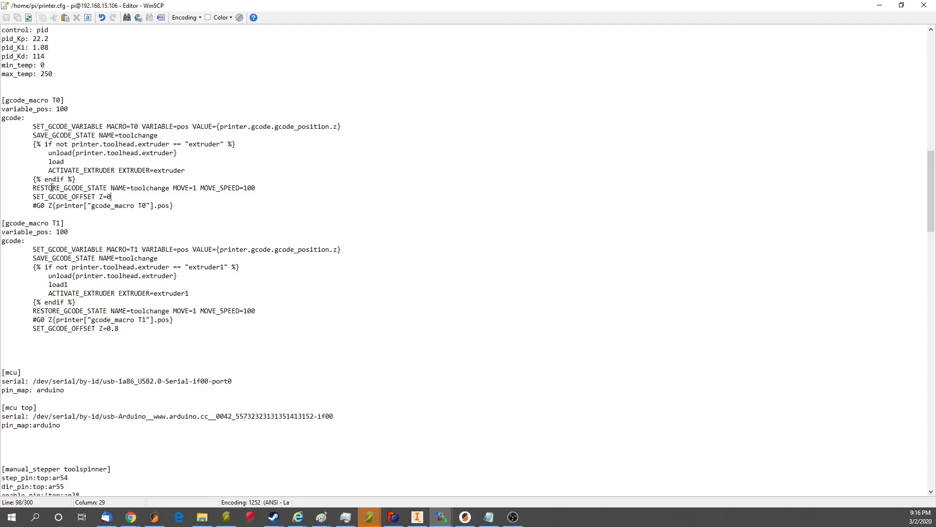
left_click_drag(33, 188, 272, 186)
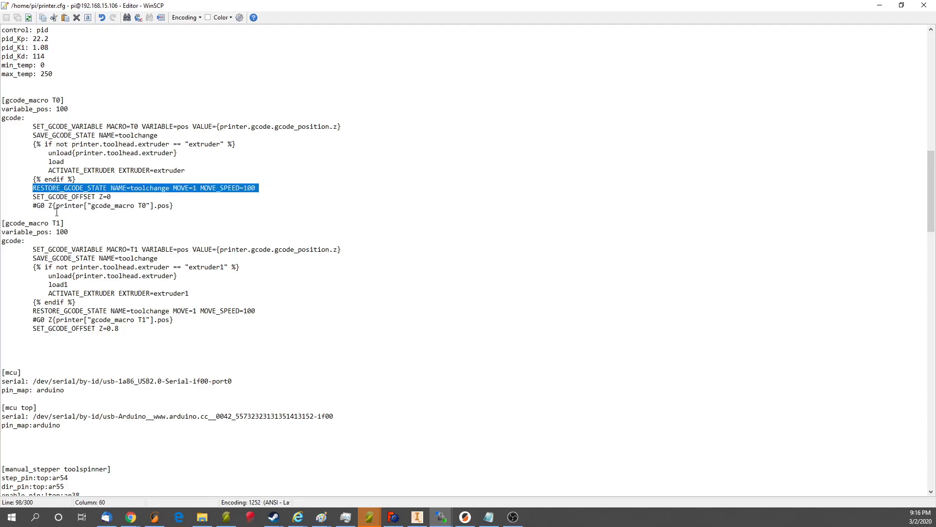
left_click_drag(33, 205, 181, 205)
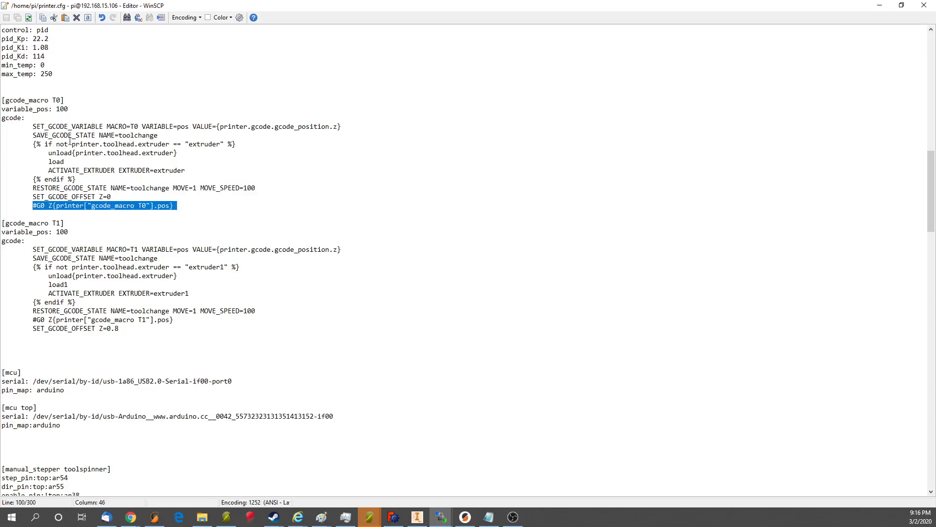
left_click_drag(32, 127, 324, 136)
left_click(324, 136)
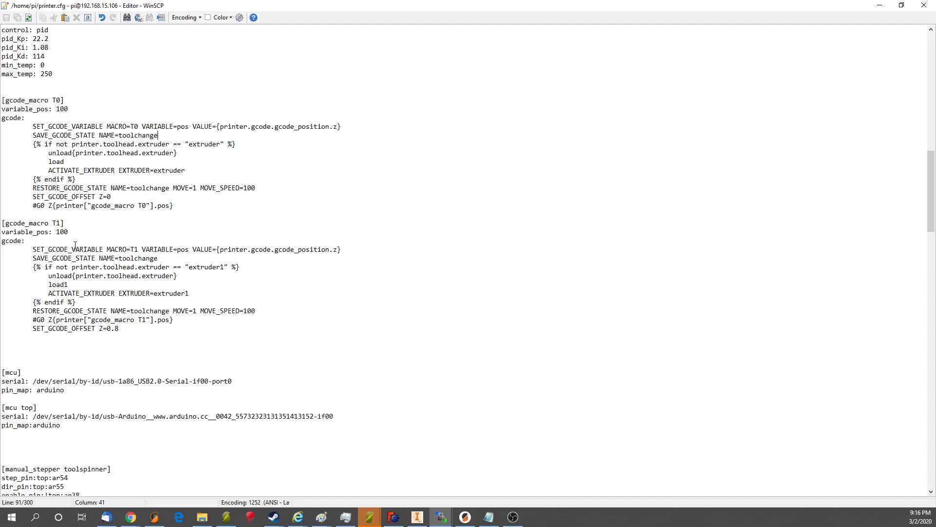
Step: Compare the T1 macro with T0, checking the macro name, extruder condition, load call and activated extruder
left_click_drag(41, 100, 65, 100)
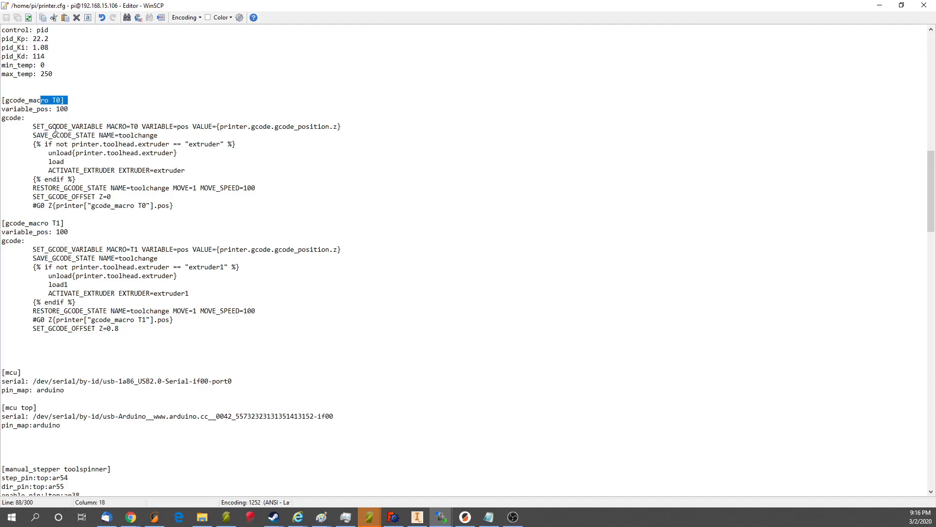
left_click_drag(49, 232, 68, 232)
left_click(58, 234)
left_click(63, 224)
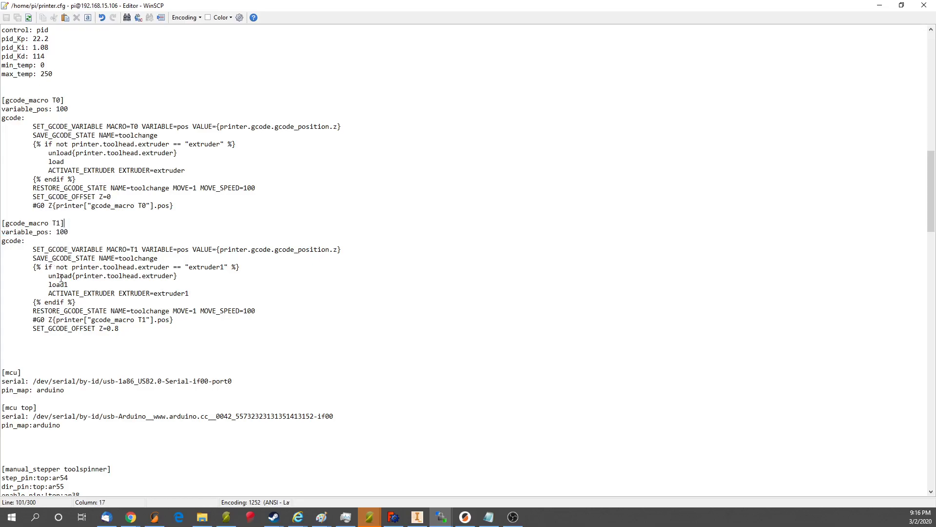
left_click(222, 268)
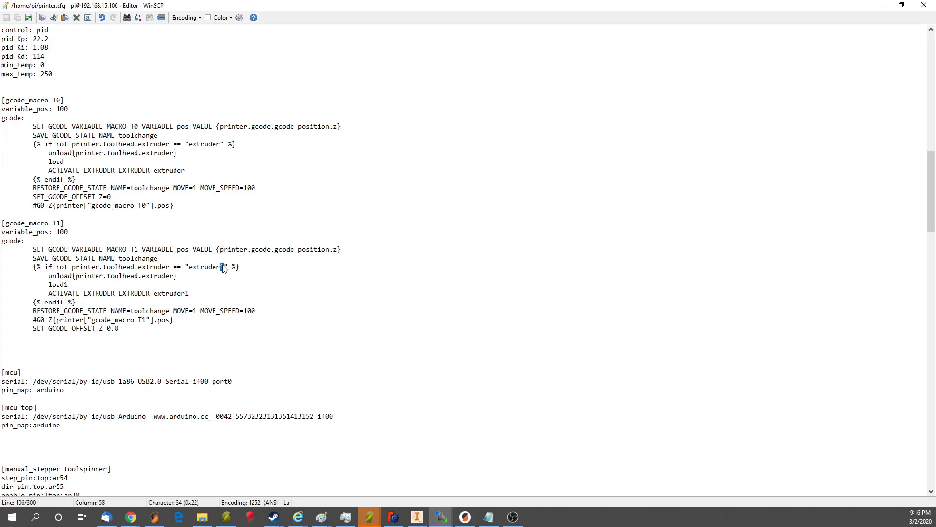
left_click(221, 145)
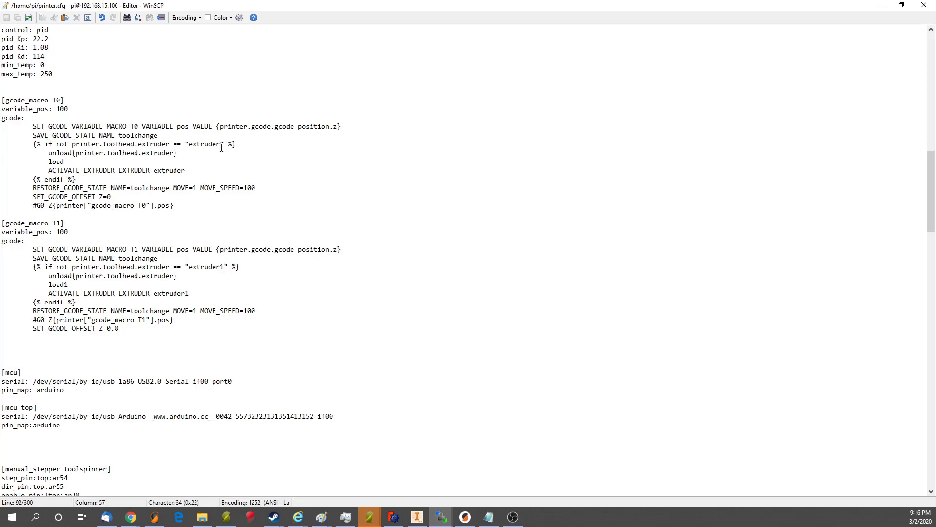
triple_click(51, 284)
left_click(101, 165)
left_click_drag(152, 293, 215, 297)
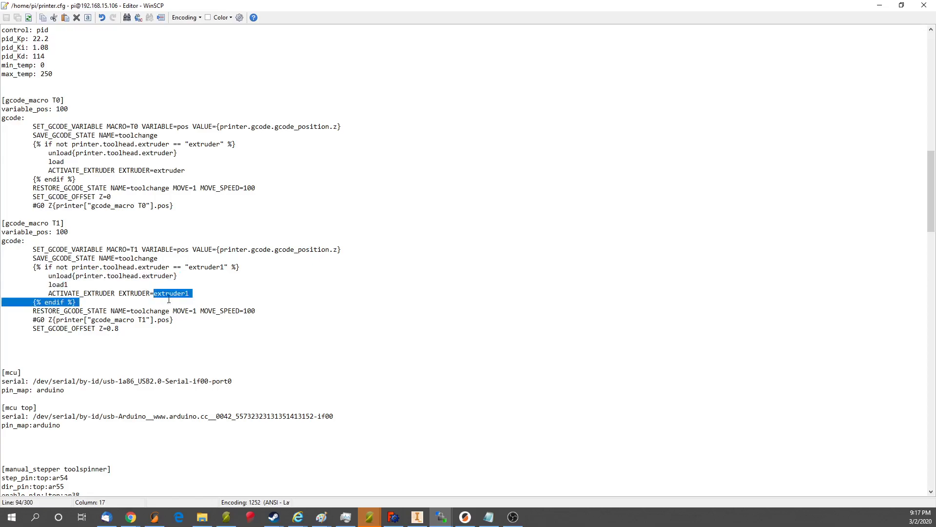
left_click(168, 169)
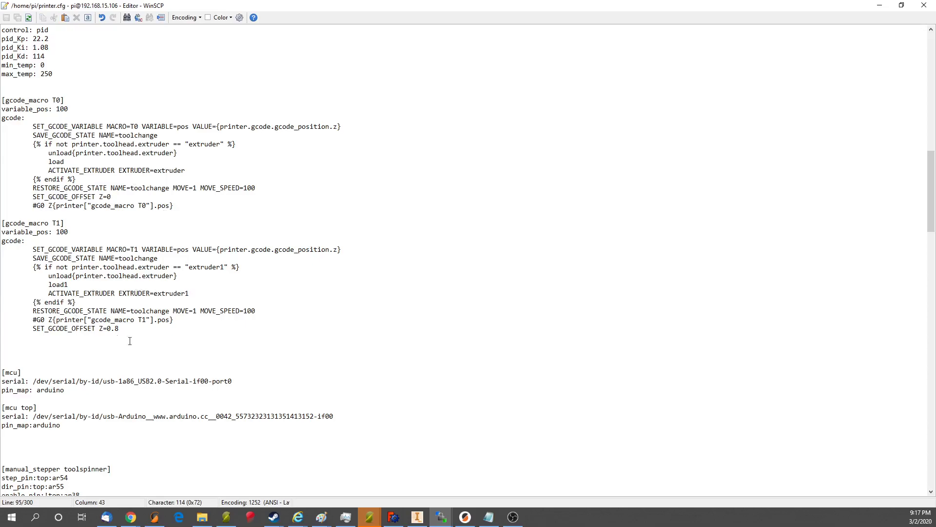
Step: Locate the unload and load macro definitions and check them against the unload and load1 calls in the T1 macro
scroll(105, 331, "down", 13)
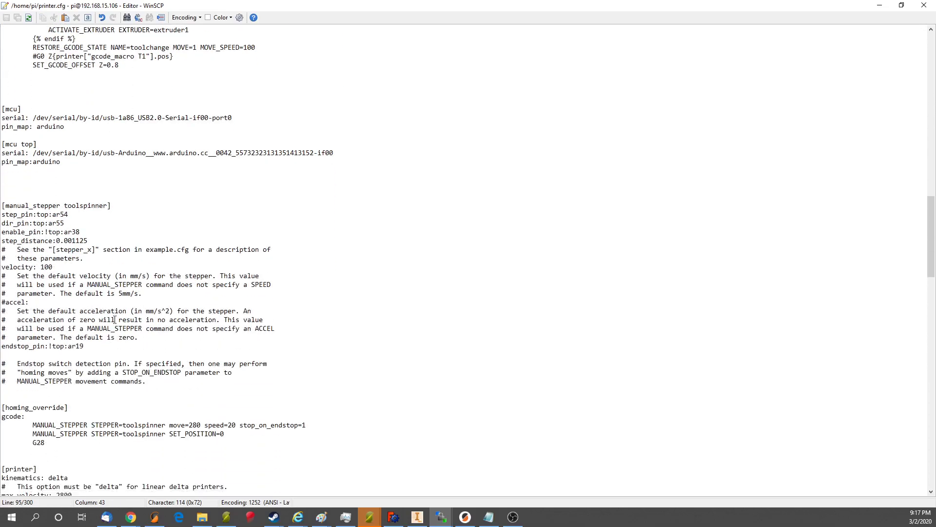
scroll(115, 319, "down", 14)
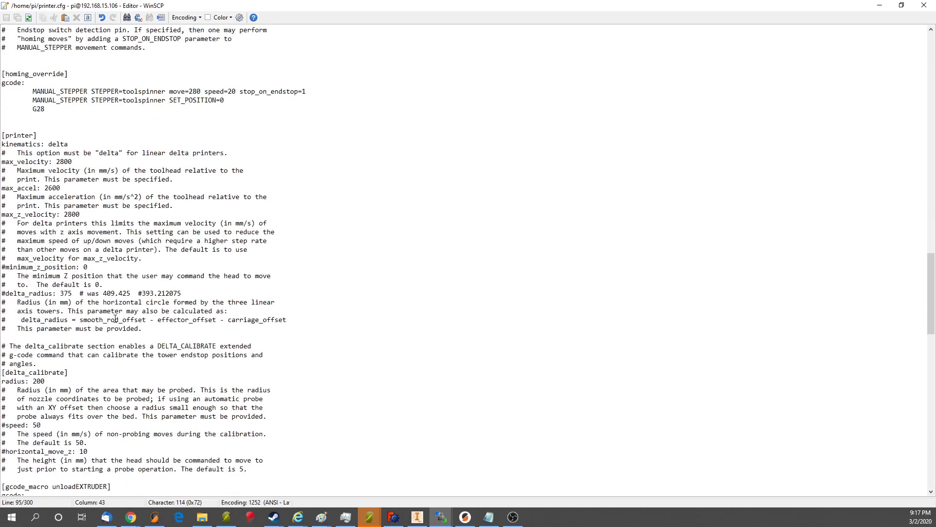
scroll(115, 319, "down", 10)
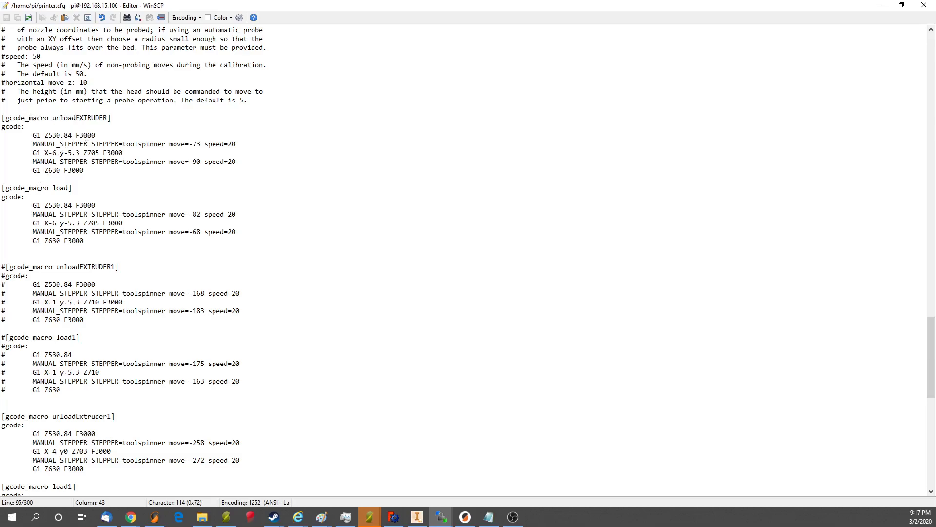
scroll(94, 162, "up", 14)
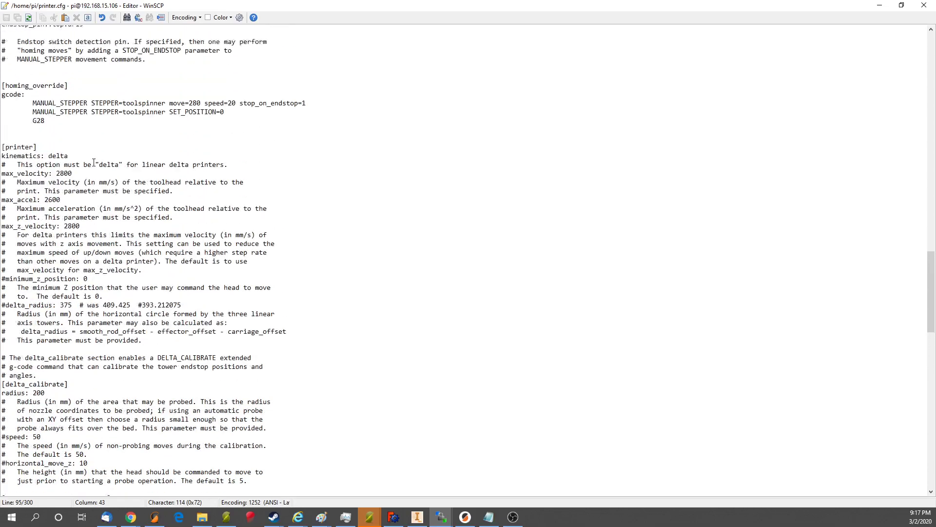
scroll(94, 163, "up", 20)
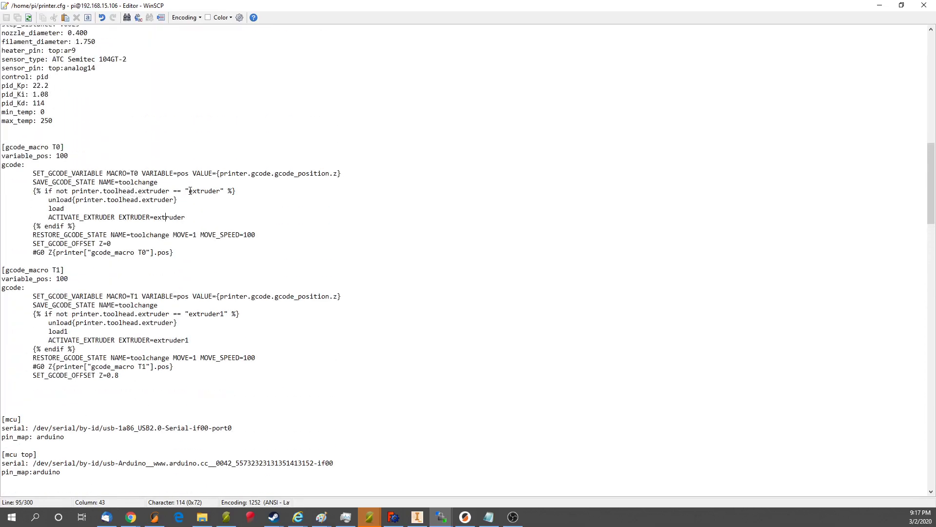
left_click_drag(175, 252, 161, 304)
left_click_drag(232, 314, 178, 323)
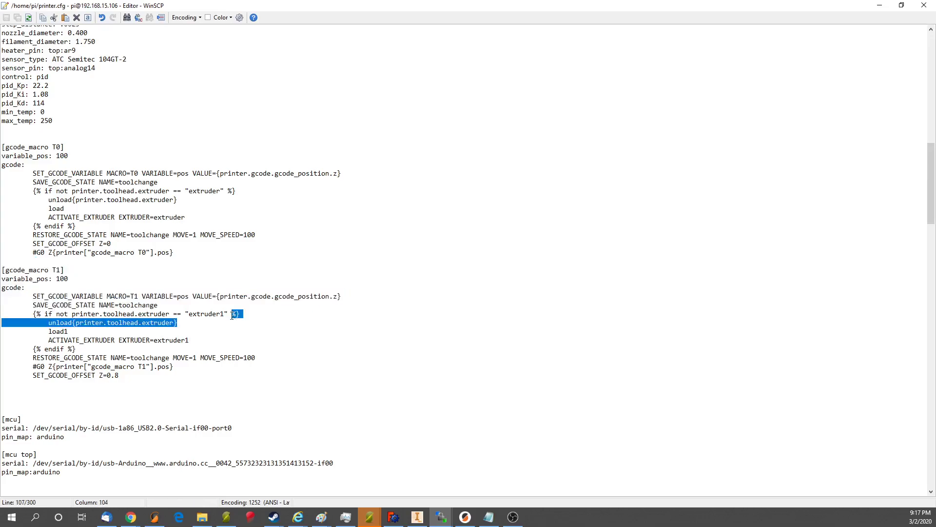
scroll(205, 295, "down", 7)
scroll(205, 295, "up", 3)
left_click(64, 208)
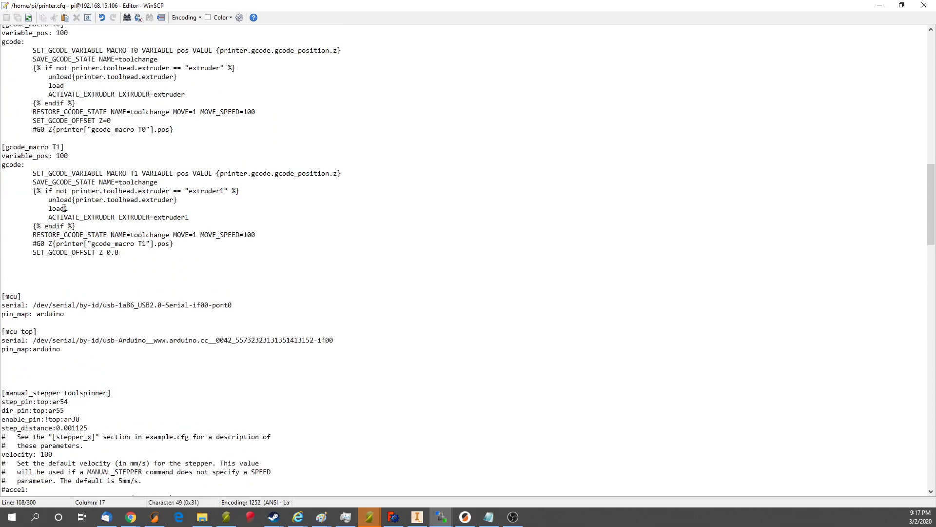
left_click_drag(50, 201, 75, 207)
left_click(75, 207)
Step: Examine the unload and load macros for both extruders, including the commented-out versions and the unloadEXTRUDER movement commands
scroll(146, 205, "down", 20)
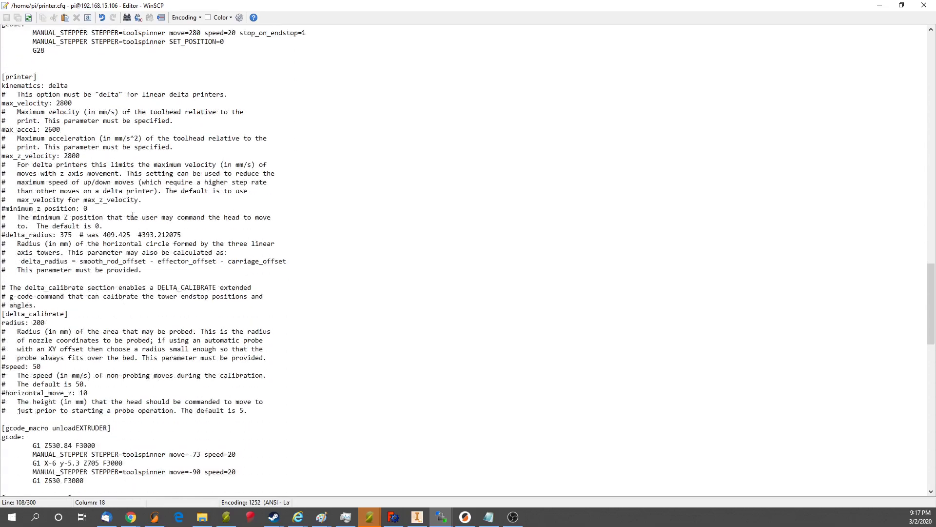
scroll(132, 216, "down", 16)
scroll(128, 190, "up", 2)
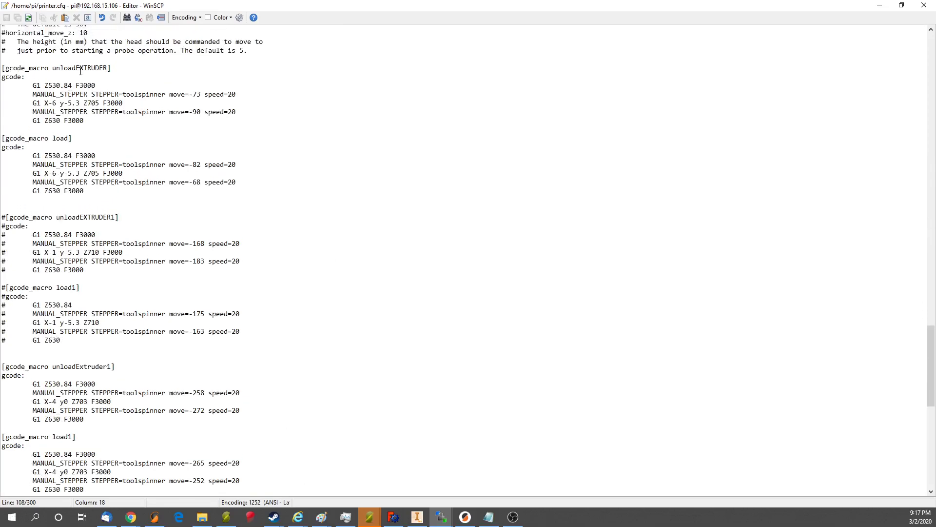
double_click(49, 369)
left_click_drag(61, 340, 14, 218)
left_click(88, 314)
scroll(80, 302, "down", 2)
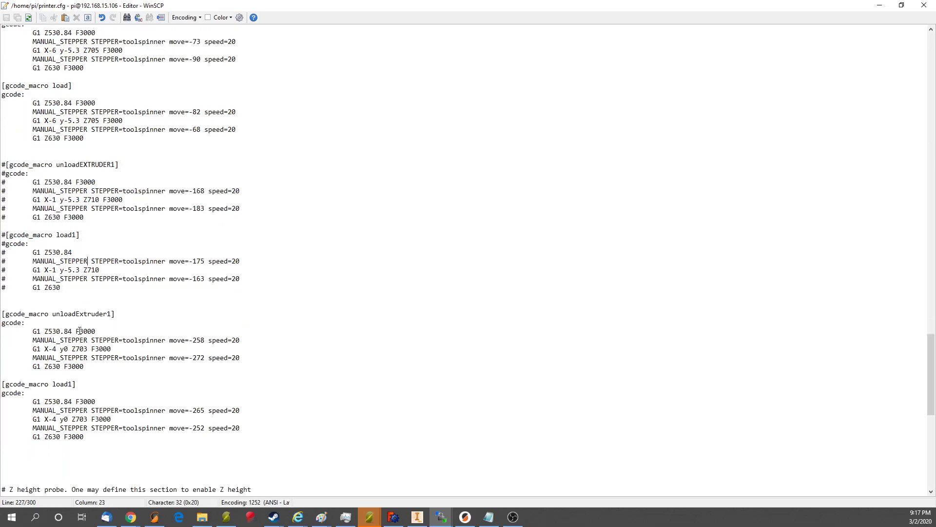
double_click(62, 383)
left_click(93, 307)
scroll(95, 308, "up", 4)
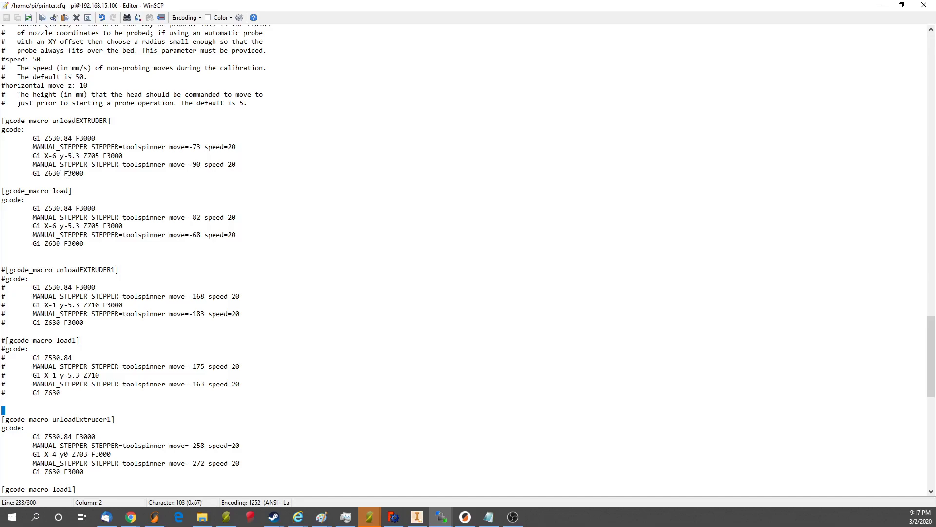
scroll(70, 190, "down", 2)
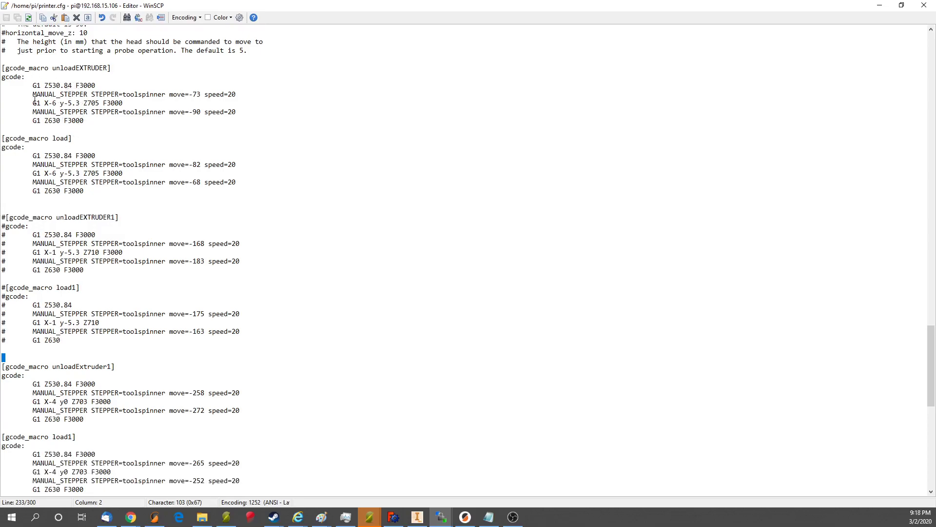
mouse_move(36, 86)
left_mouse_down()
mouse_move(64, 95)
mouse_move(70, 122)
mouse_move(82, 125)
mouse_move(37, 103)
mouse_move(37, 87)
left_mouse_up()
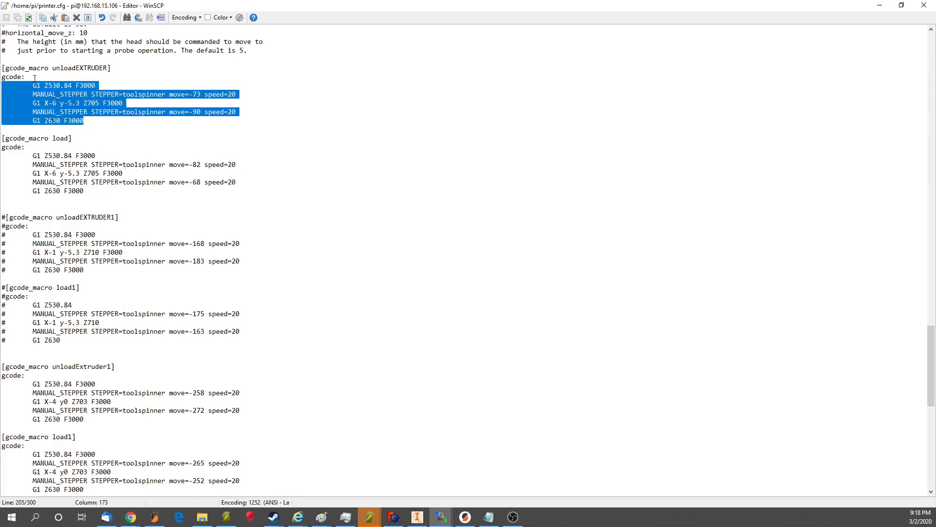
left_click(85, 112)
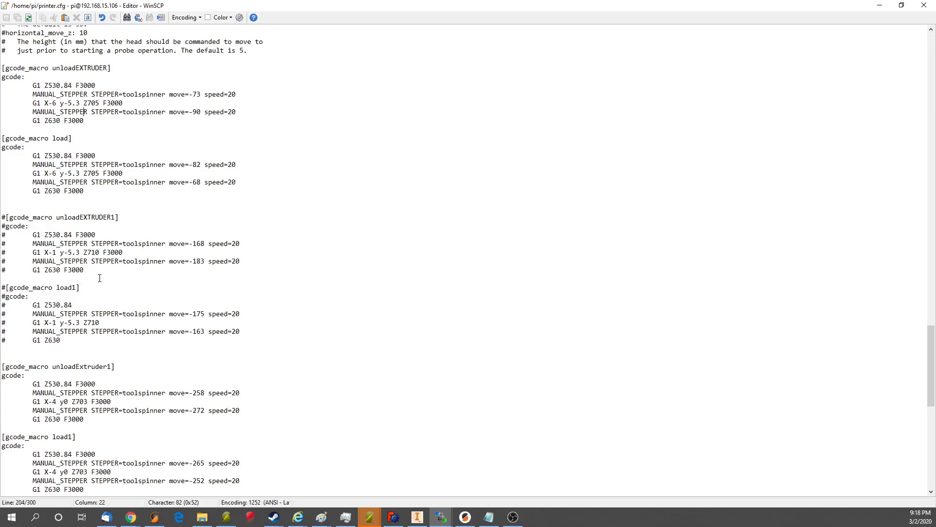
Step: Look back through the config from the load1 macro, past the printer, toolspinner and extruder sections, to the stepper definitions at the file's start
scroll(99, 278, "down", 4)
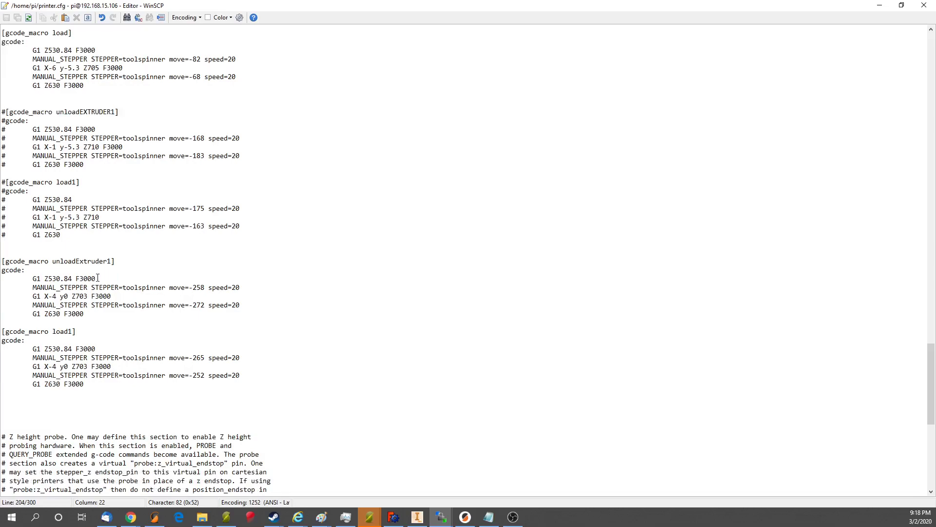
scroll(98, 278, "up", 9)
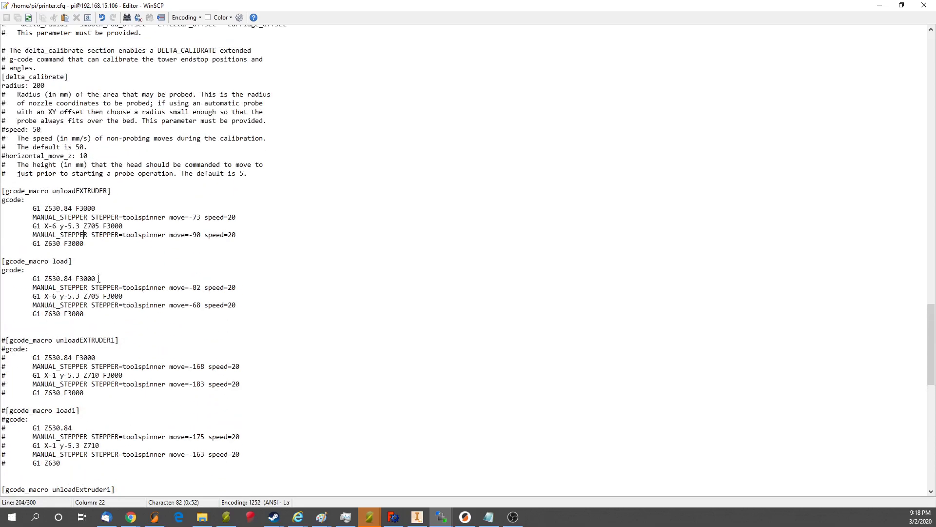
scroll(99, 278, "up", 3)
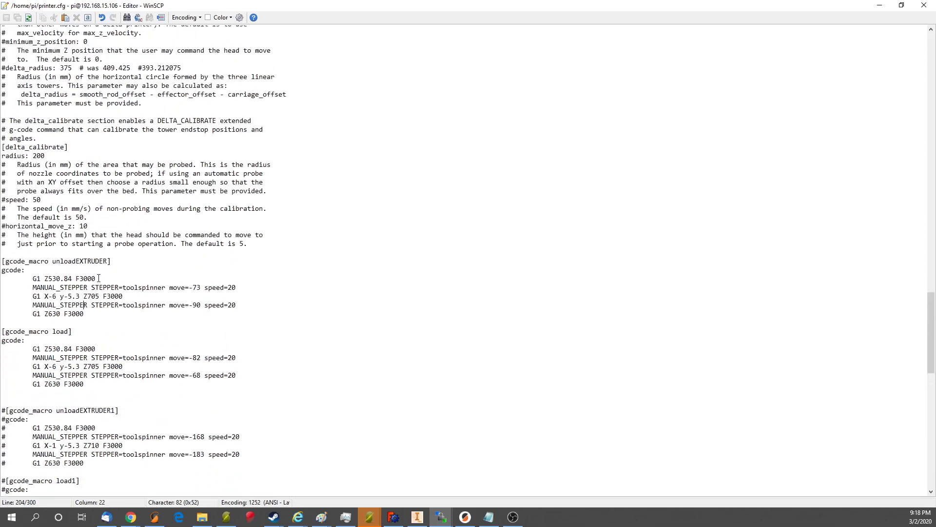
scroll(101, 293, "up", 9)
scroll(93, 308, "up", 8)
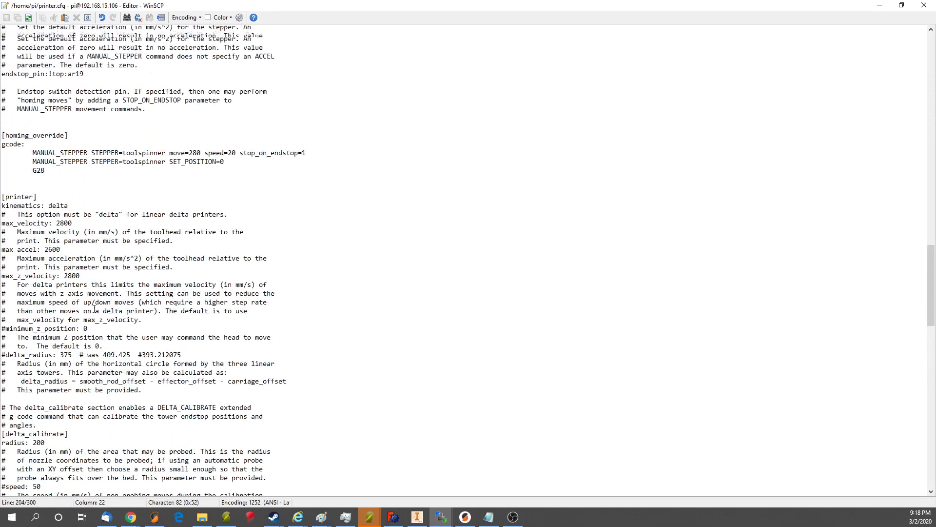
mouse_move(51, 352)
left_mouse_down()
mouse_move(66, 359)
mouse_move(49, 351)
left_mouse_up()
left_click(48, 351)
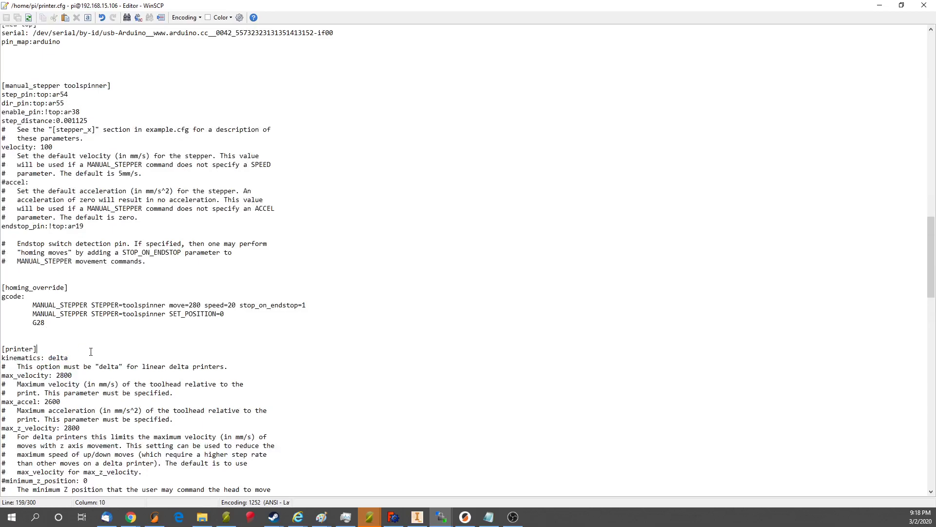
scroll(87, 347, "up", 10)
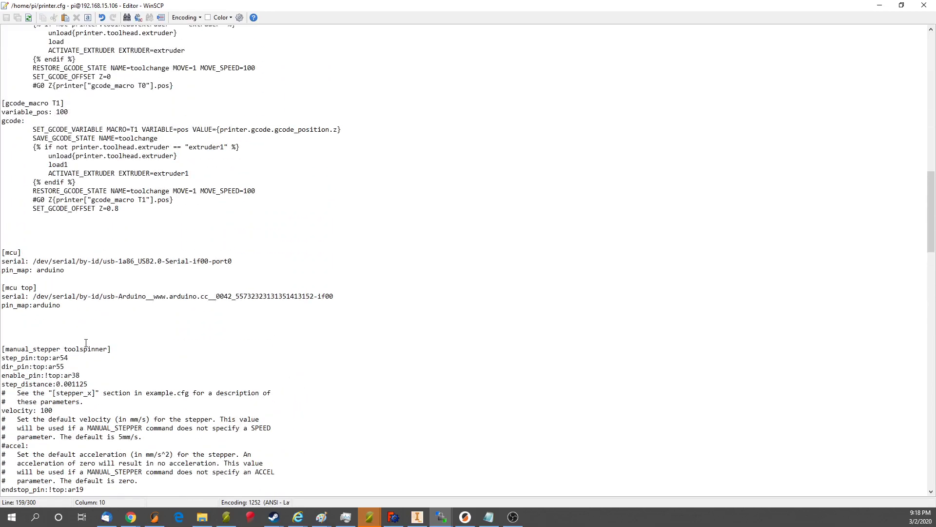
scroll(86, 342, "up", 7)
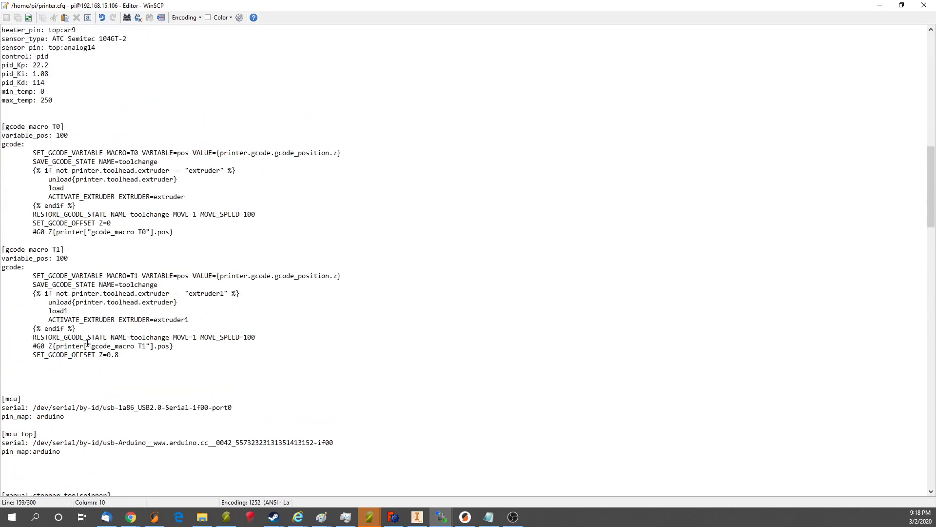
scroll(87, 343, "up", 16)
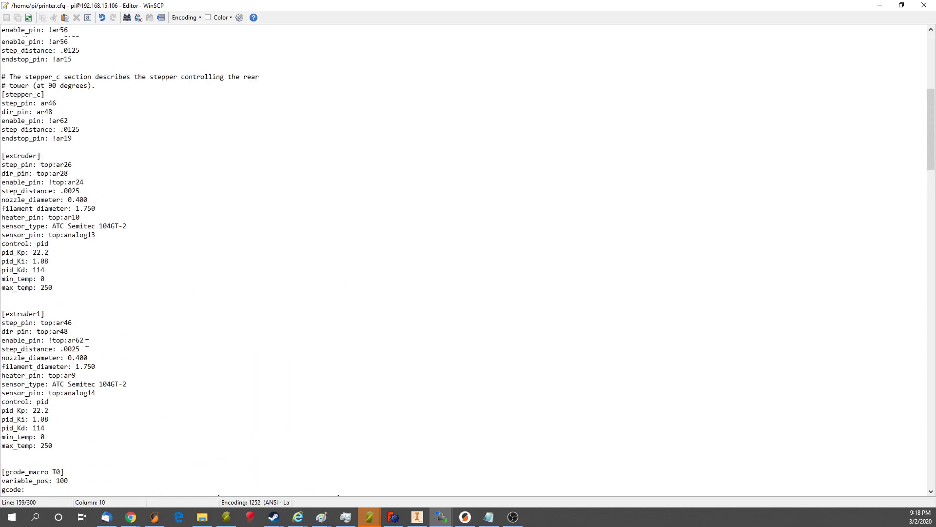
scroll(88, 343, "up", 8)
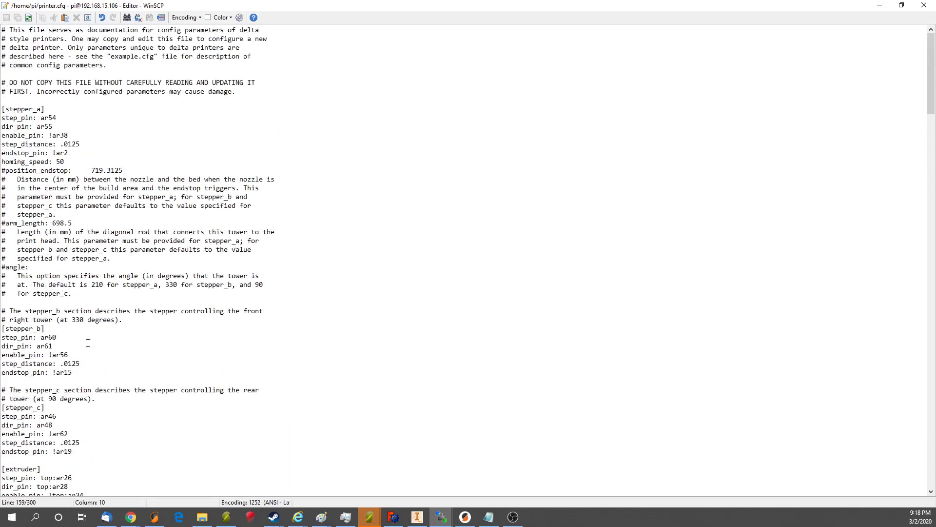
Step: Examine the T0 macro's SAVE_GCODE_STATE line and its RESTORE_GCODE_STATE line, highlighting the MOVE=1 parameter
scroll(88, 343, "down", 2)
scroll(87, 343, "down", 19)
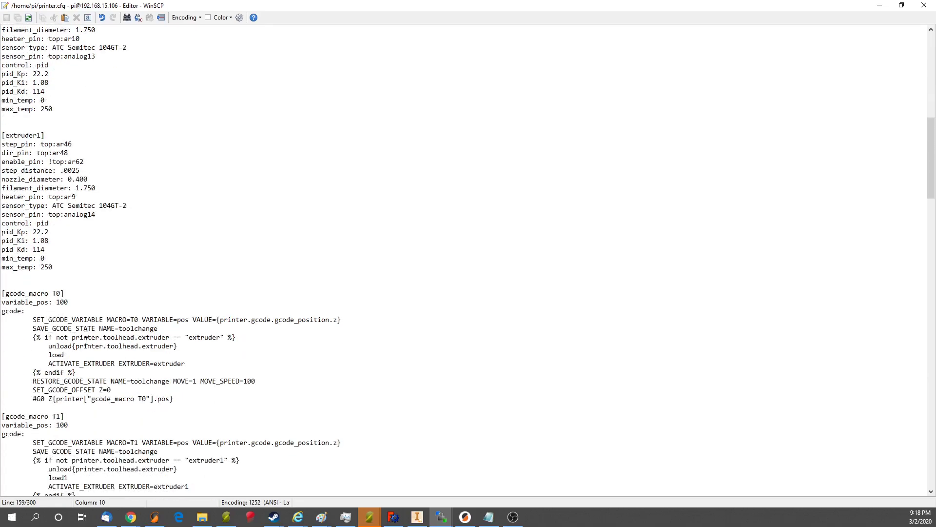
scroll(86, 341, "down", 2)
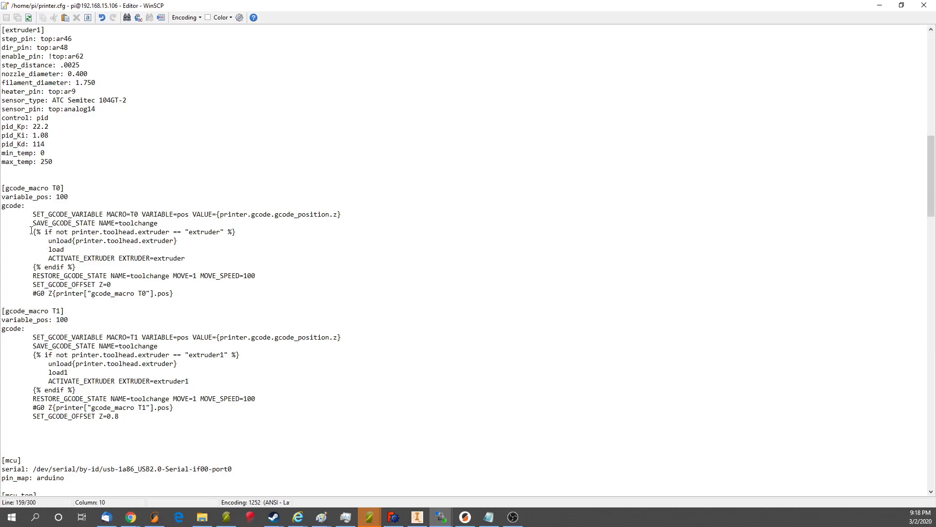
left_click_drag(32, 223, 159, 225)
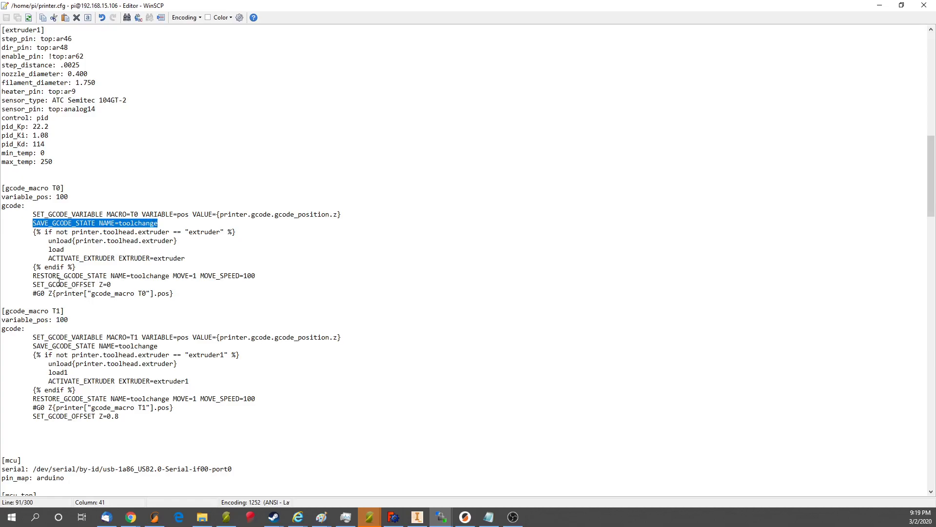
left_click_drag(34, 276, 199, 277)
left_click(196, 275)
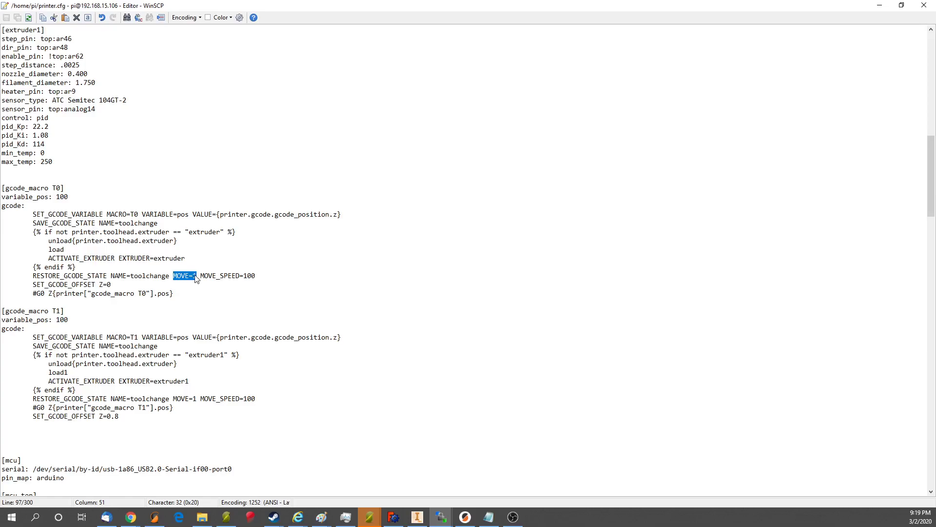